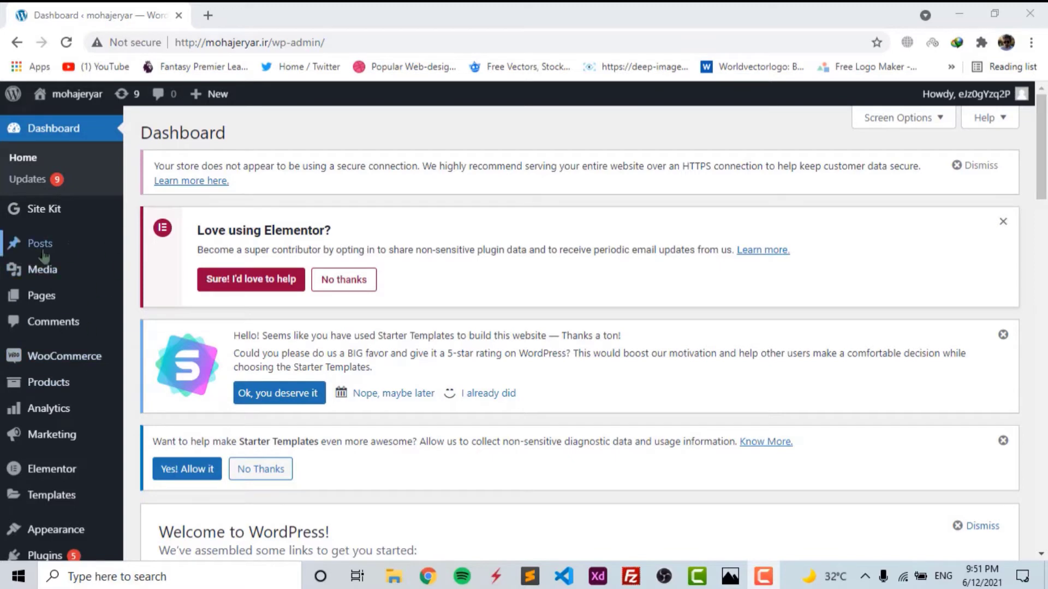
- Open the list of installed plugins in the WordPress admin
{"action": "scroll", "coordinate": [44, 260], "scroll_direction": "down", "scroll_amount": 3}
{"action": "mouse_move", "coordinate": [72, 403]}
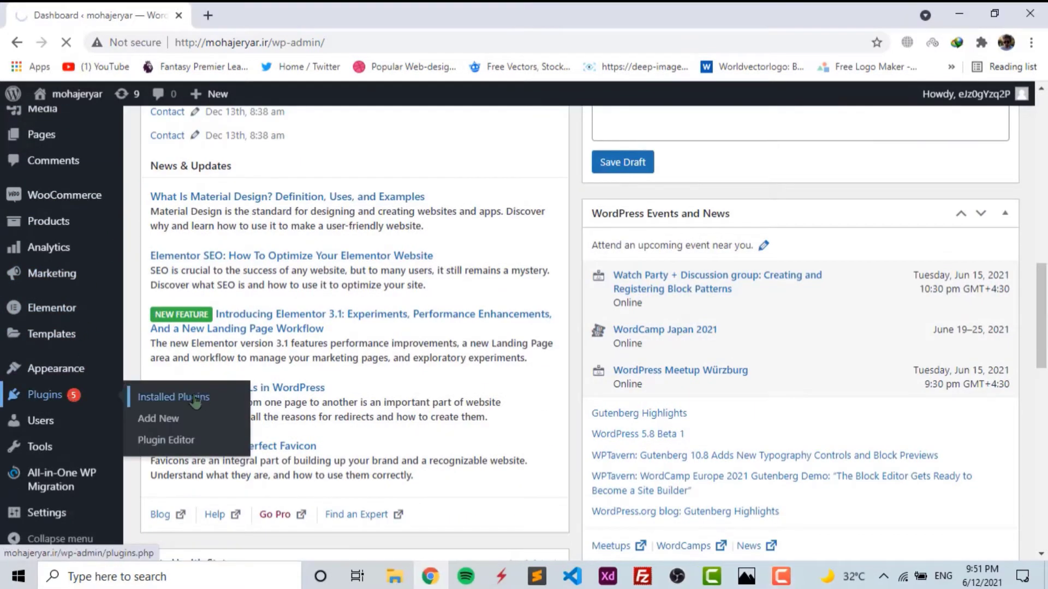
{"action": "left_click", "coordinate": [193, 399]}
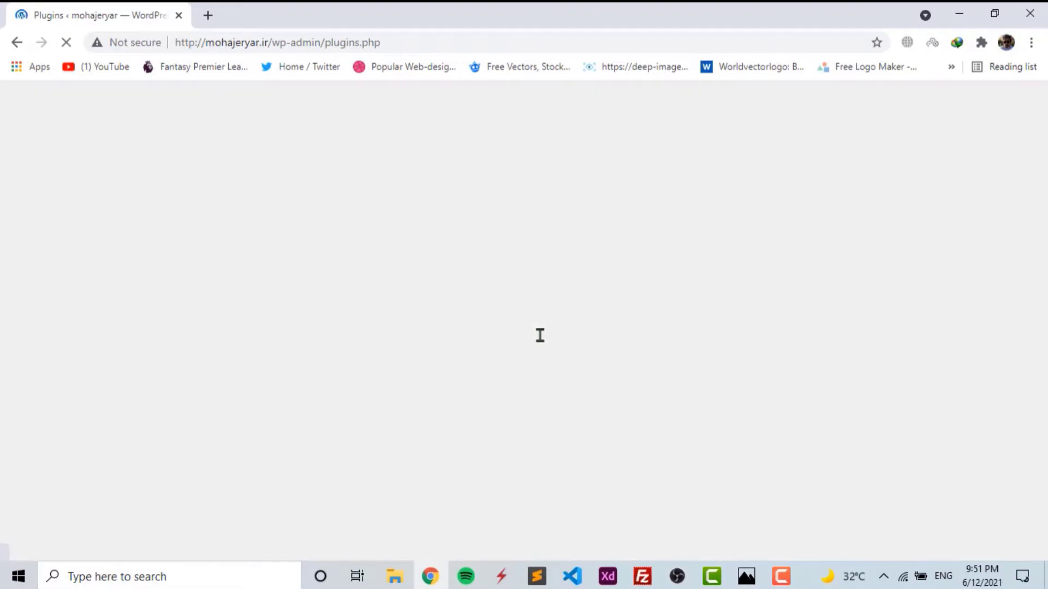
- Select all installed plugins and deactivate them together with the Deactivate bulk action
{"action": "scroll", "coordinate": [509, 322], "scroll_direction": "down", "scroll_amount": 7}
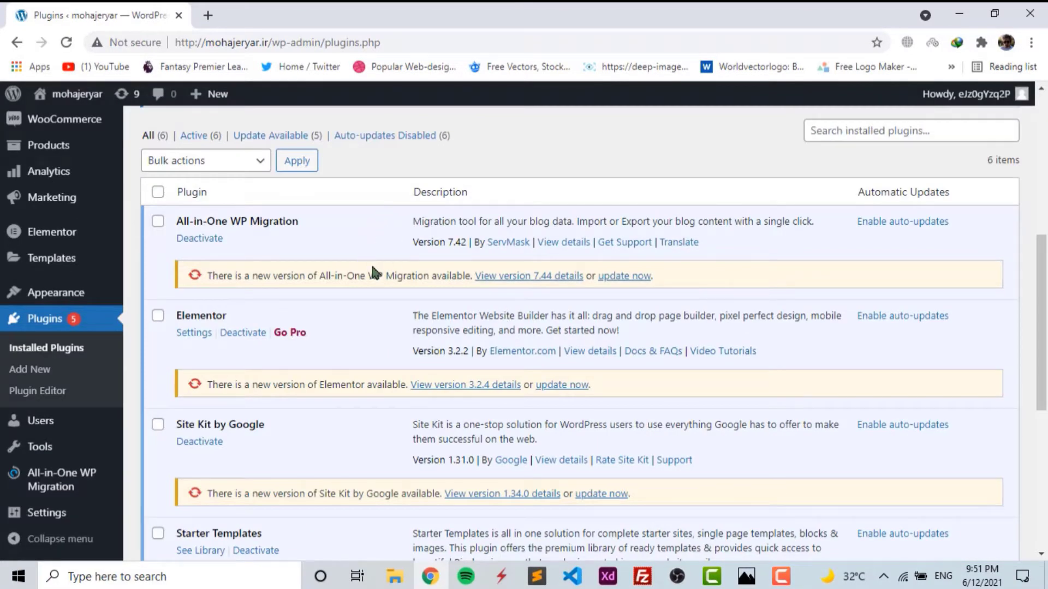
{"action": "scroll", "coordinate": [374, 271], "scroll_direction": "down", "scroll_amount": 7}
{"action": "scroll", "coordinate": [327, 360], "scroll_direction": "up", "scroll_amount": 7}
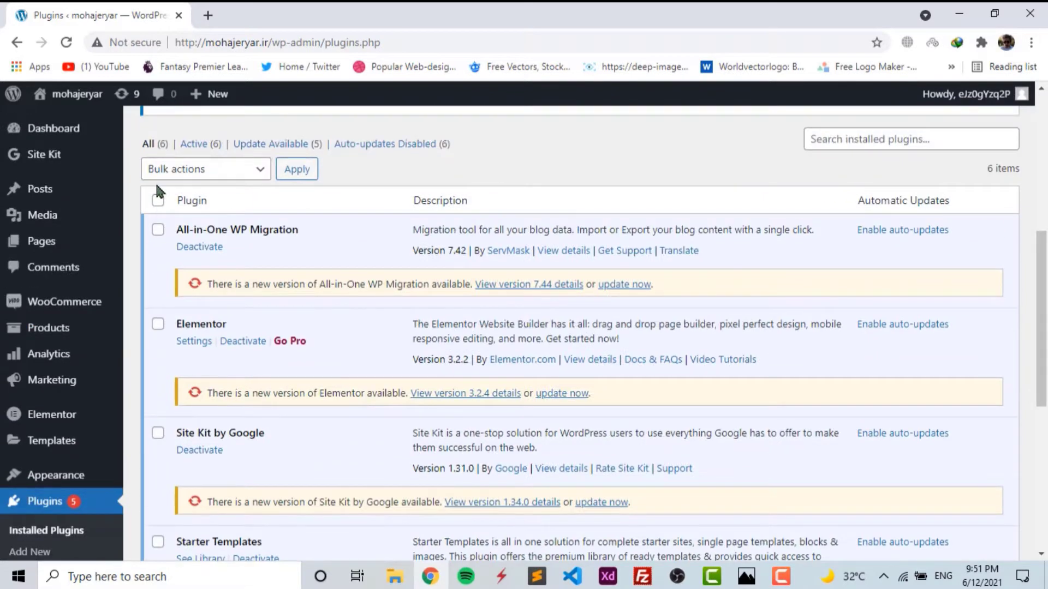
{"action": "left_click", "coordinate": [158, 200]}
{"action": "left_click", "coordinate": [198, 170]}
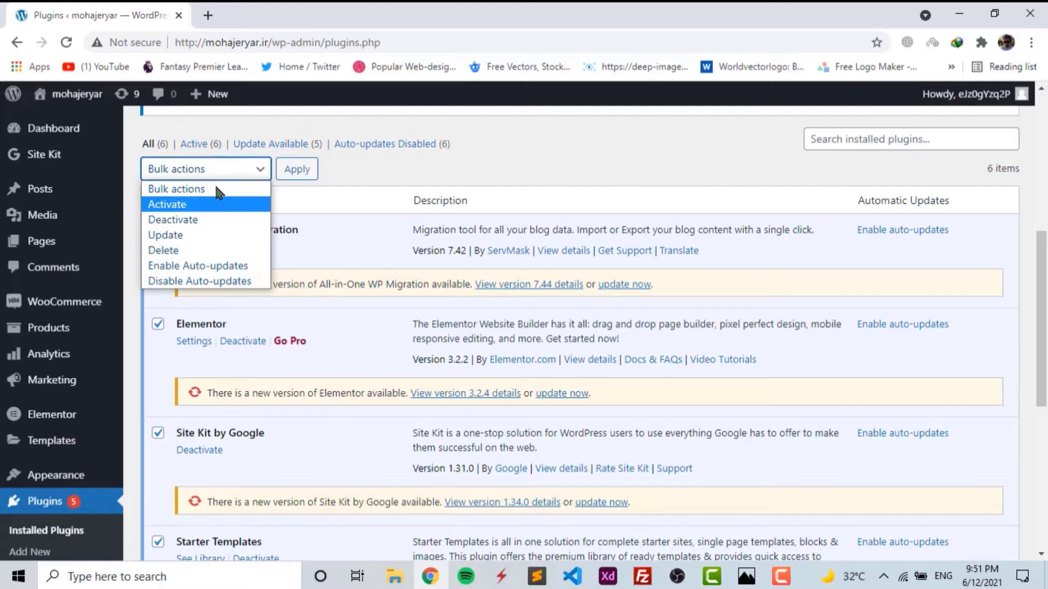
{"action": "left_click", "coordinate": [182, 219]}
{"action": "left_click", "coordinate": [300, 176]}
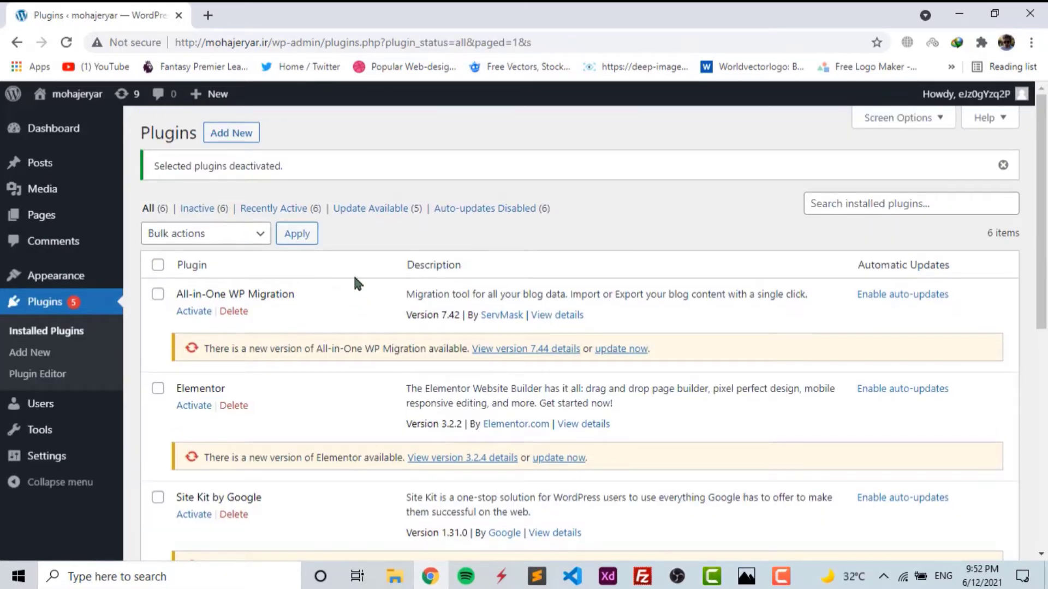
- Activate only the All-in-One WP Migration plugin using the Activate bulk action
{"action": "scroll", "coordinate": [319, 352], "scroll_direction": "down", "scroll_amount": 6}
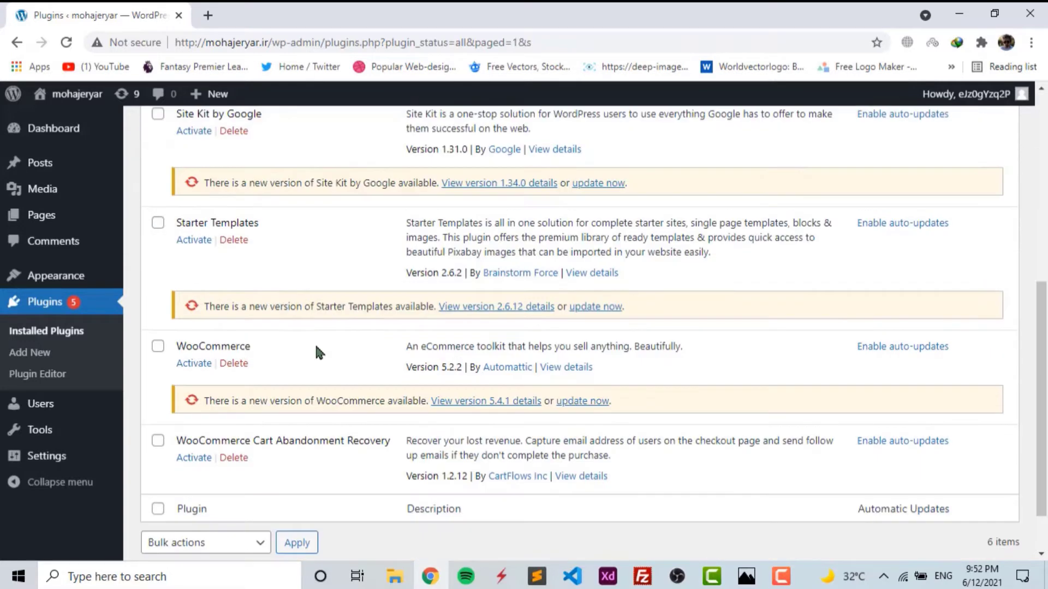
{"action": "scroll", "coordinate": [310, 329], "scroll_direction": "up", "scroll_amount": 6}
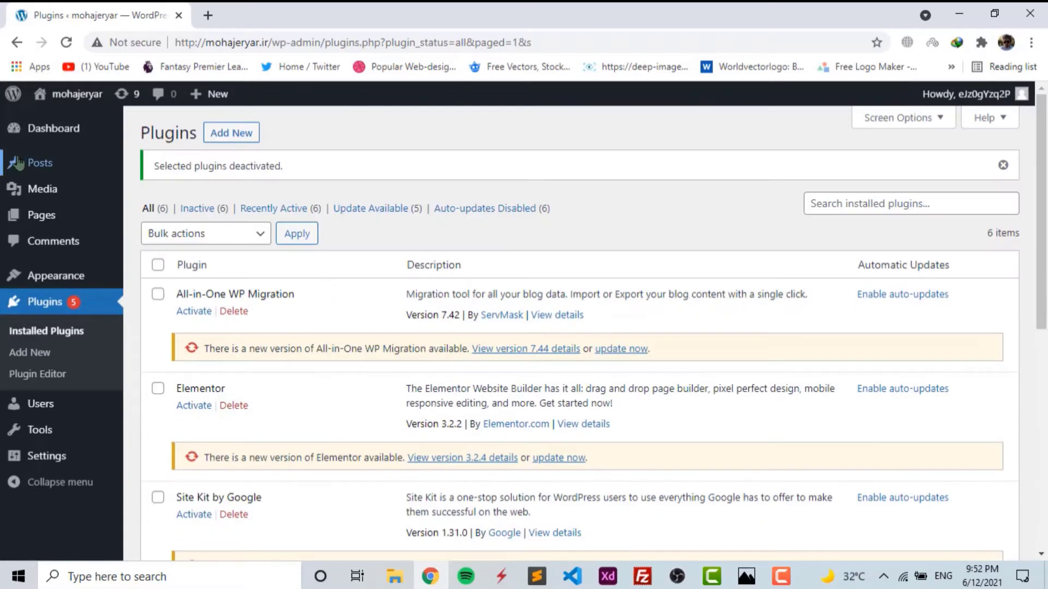
{"action": "mouse_move", "coordinate": [58, 103]}
{"action": "left_click", "coordinate": [205, 240]}
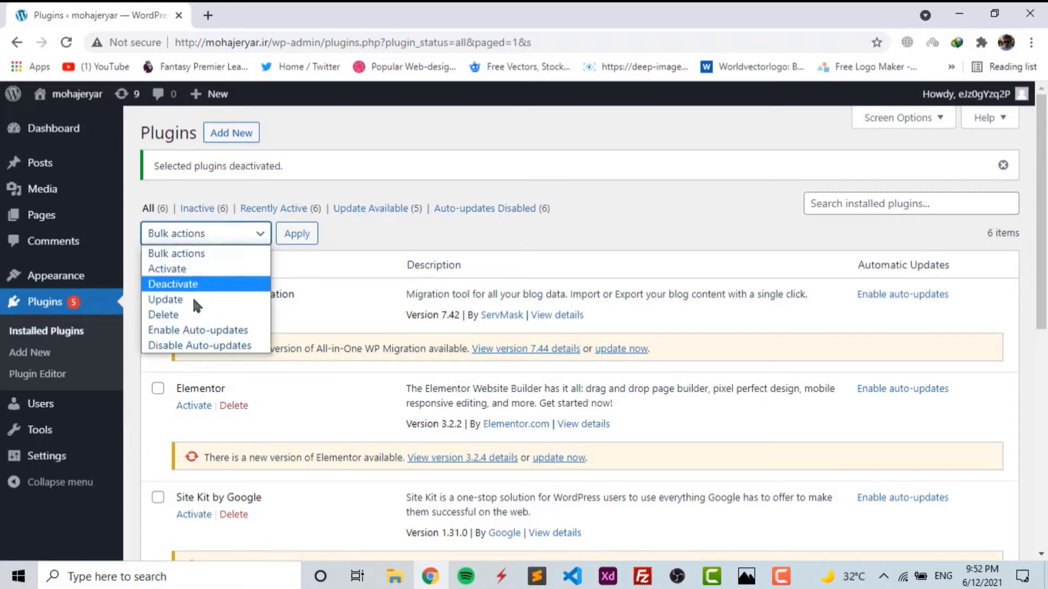
{"action": "left_click", "coordinate": [212, 267]}
{"action": "left_click", "coordinate": [297, 235]}
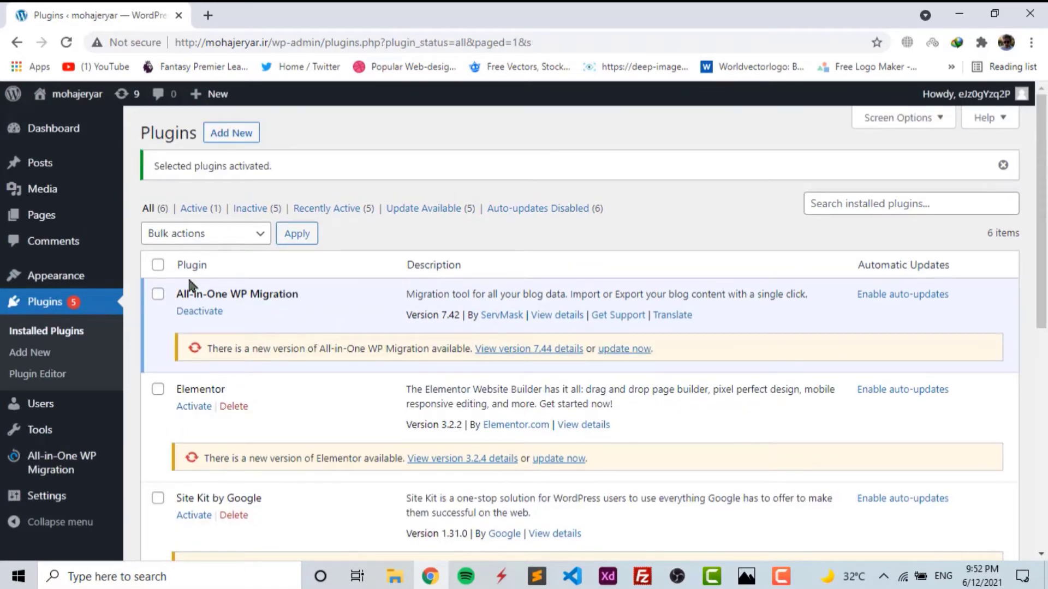
- Select every plugin in the list and reactivate them all with the Activate bulk action
{"action": "left_click", "coordinate": [158, 265]}
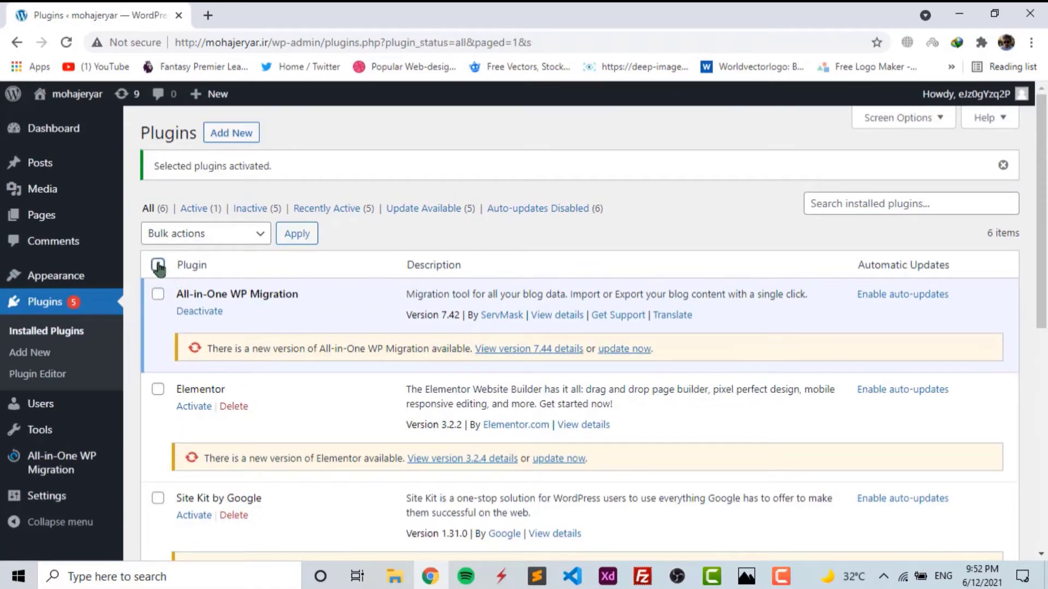
{"action": "left_click", "coordinate": [260, 233]}
{"action": "left_click", "coordinate": [215, 273]}
{"action": "left_click", "coordinate": [298, 235]}
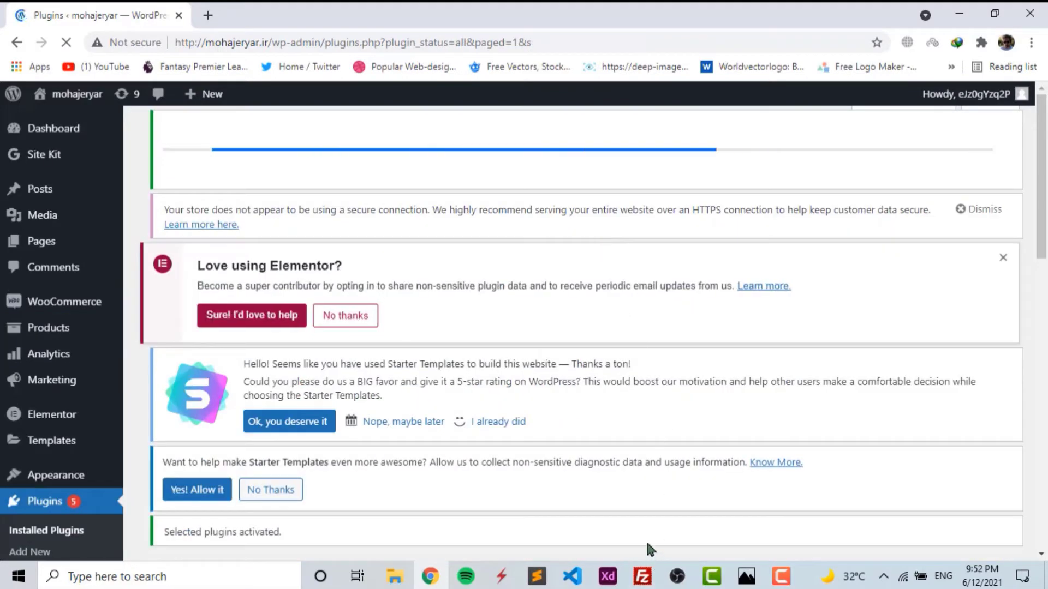
- Switch to FileZilla, open the server's public_html folder and bring up the file options for .htaccess
{"action": "mouse_move", "coordinate": [644, 578]}
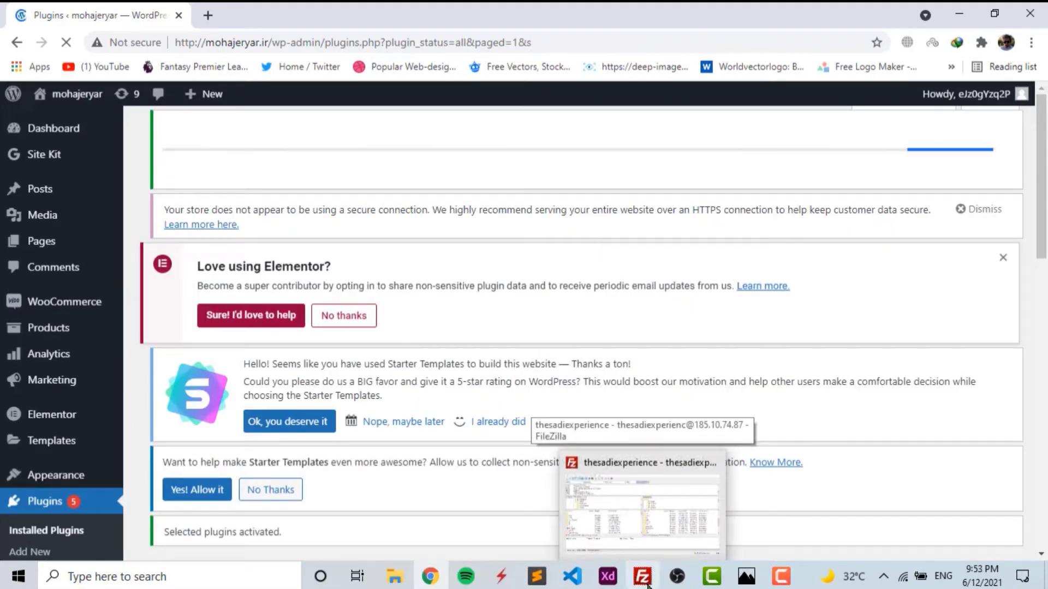
{"action": "left_click", "coordinate": [606, 480]}
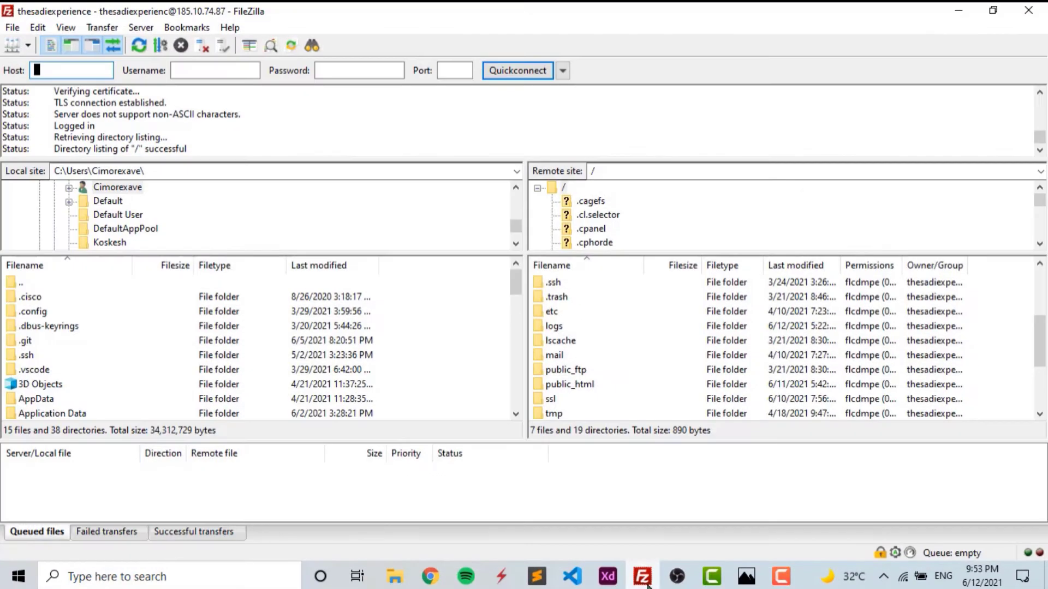
{"action": "double_click", "coordinate": [586, 385]}
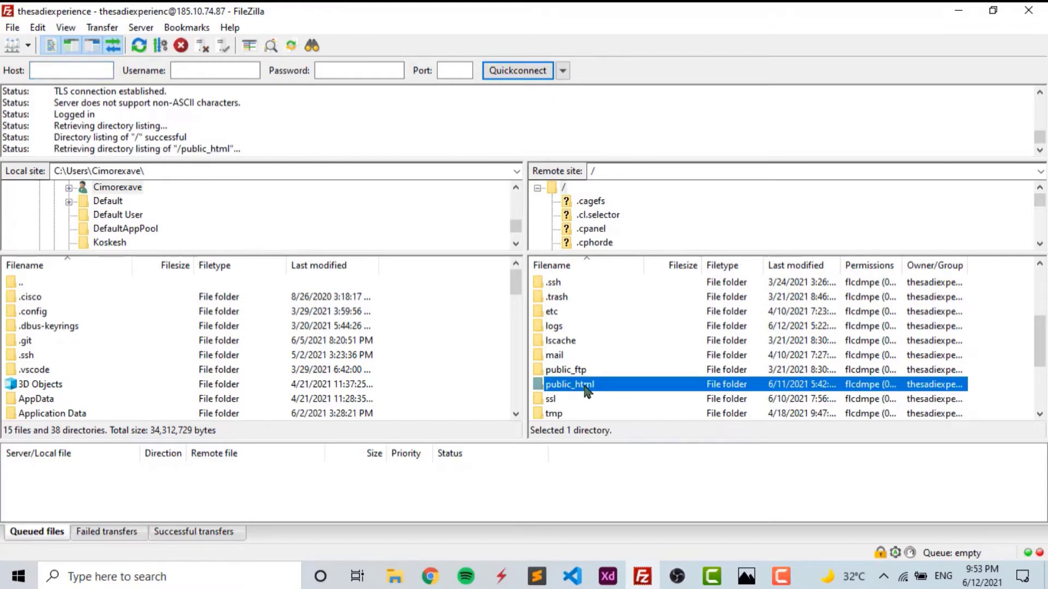
{"action": "scroll", "coordinate": [583, 382], "scroll_direction": "down", "scroll_amount": 3}
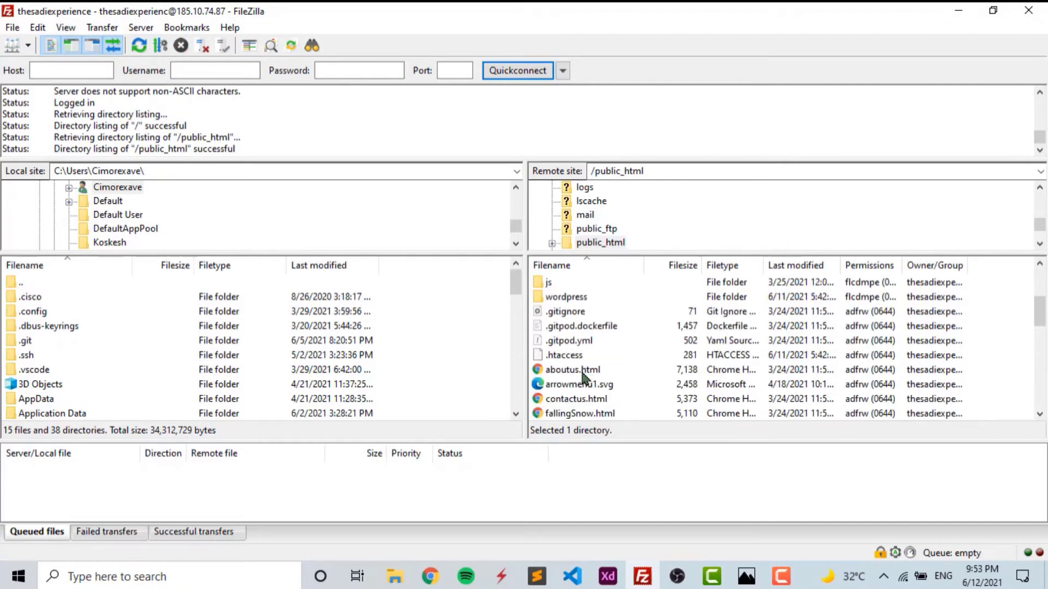
{"action": "left_click", "coordinate": [582, 356]}
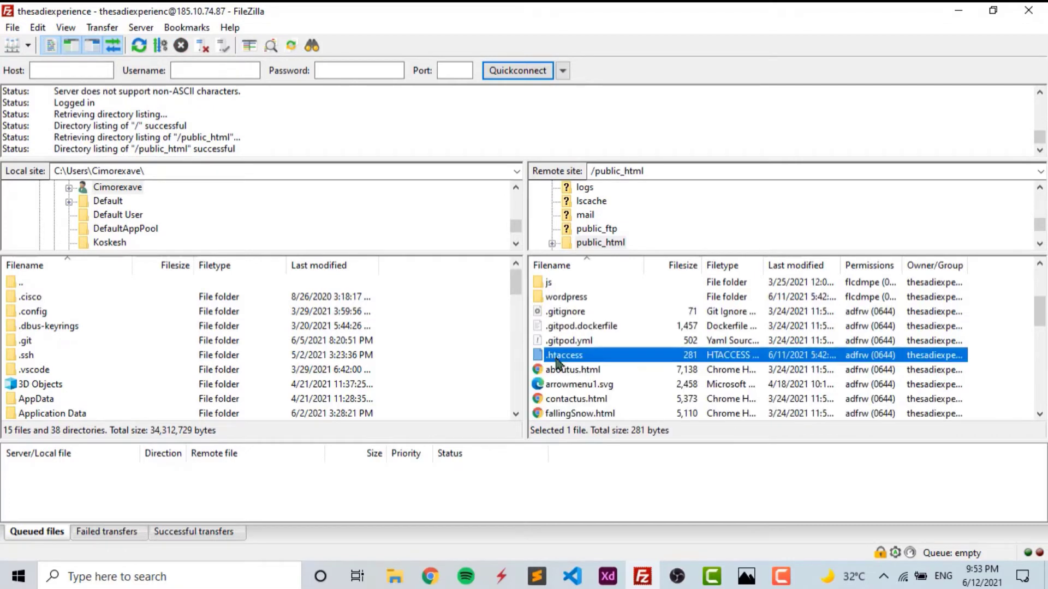
{"action": "right_click", "coordinate": [596, 360]}
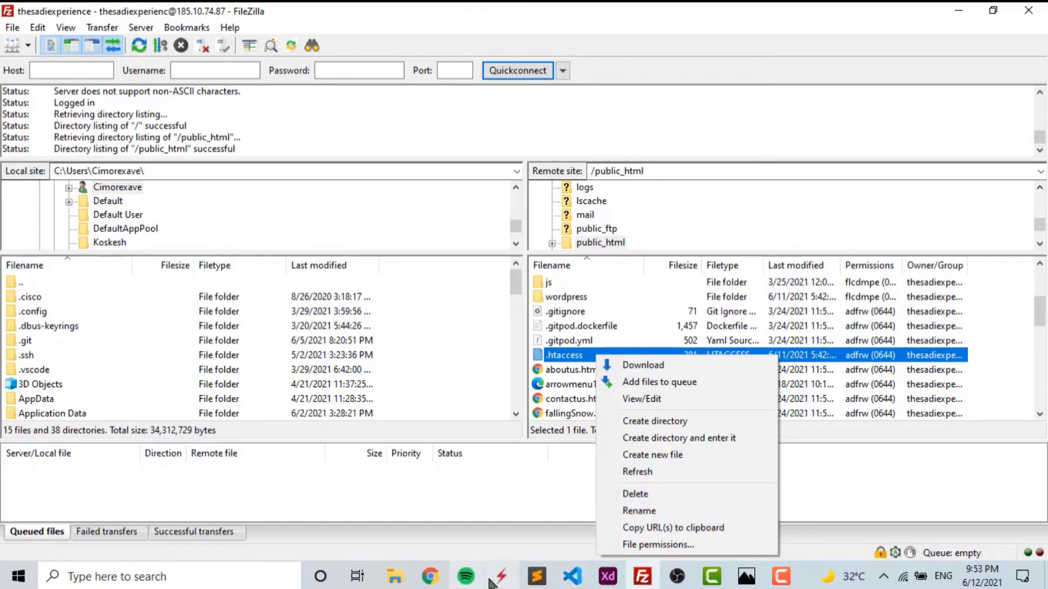
- Switch back to the WordPress admin in Chrome and open the Permalink Settings
{"action": "left_click", "coordinate": [431, 577]}
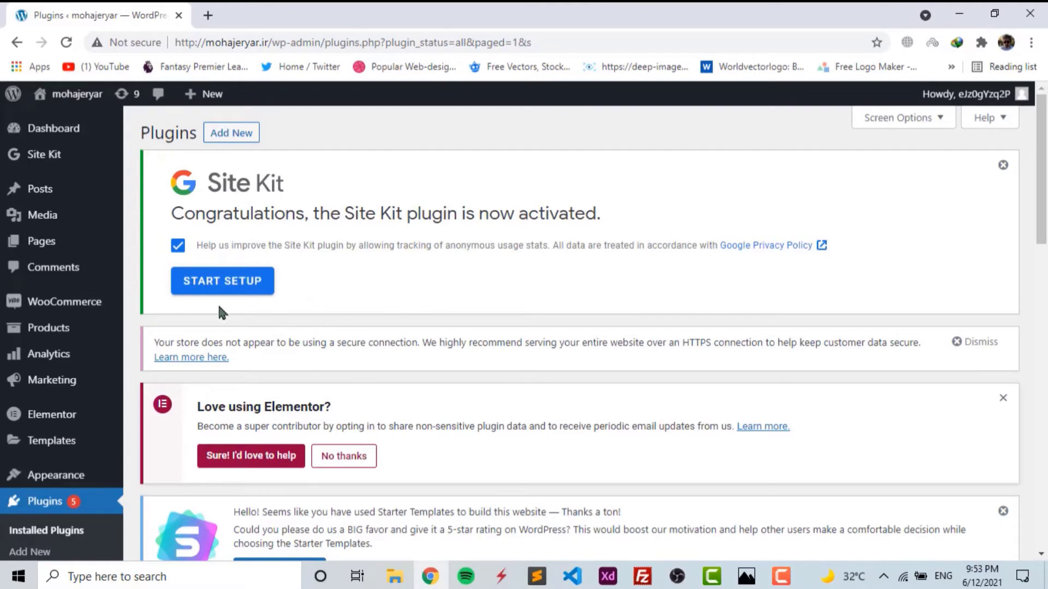
{"action": "scroll", "coordinate": [220, 312], "scroll_direction": "down", "scroll_amount": 15}
{"action": "mouse_move", "coordinate": [64, 446]}
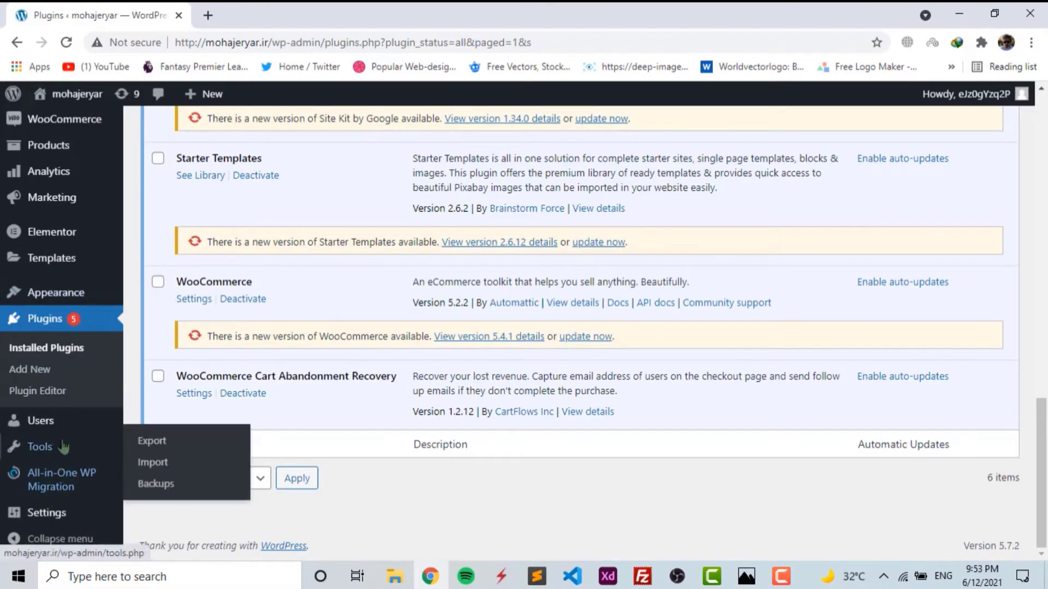
{"action": "left_click", "coordinate": [68, 521]}
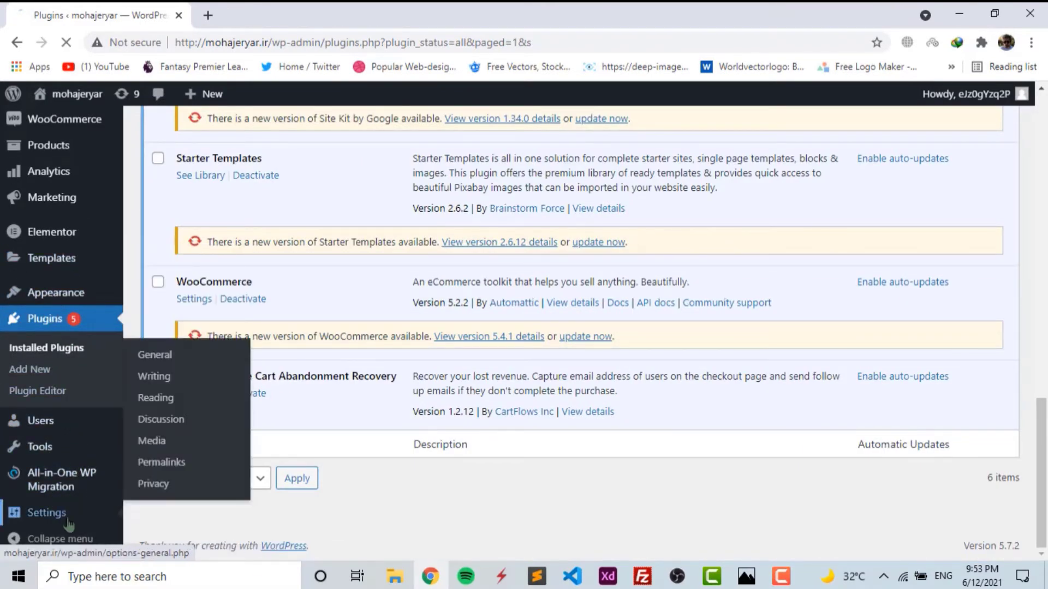
{"action": "left_click", "coordinate": [173, 464]}
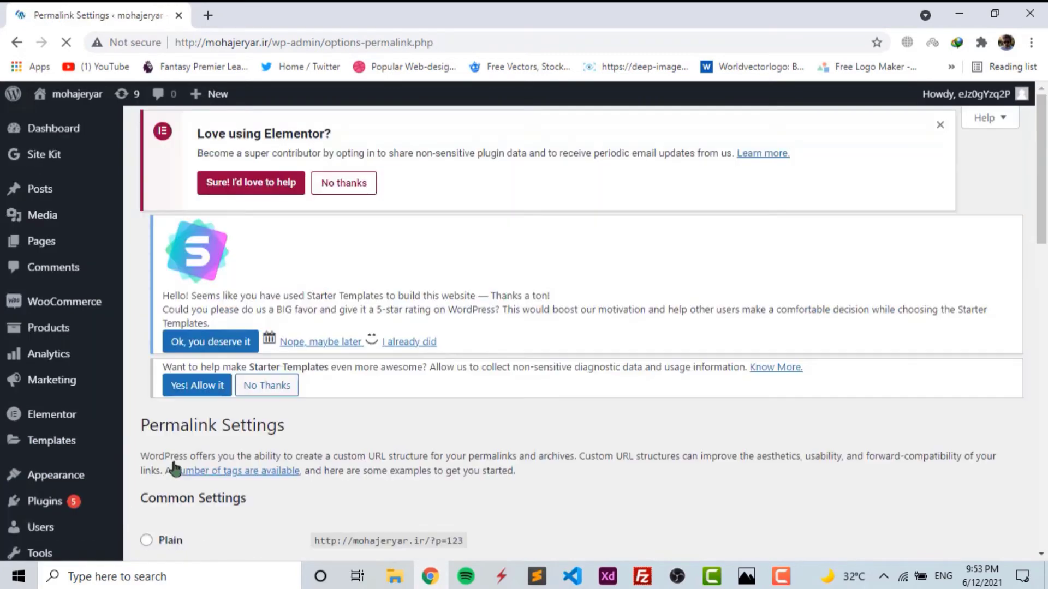
- Re-save the existing permalink settings to refresh the site's URL structure
{"action": "scroll", "coordinate": [340, 425], "scroll_direction": "down", "scroll_amount": 7}
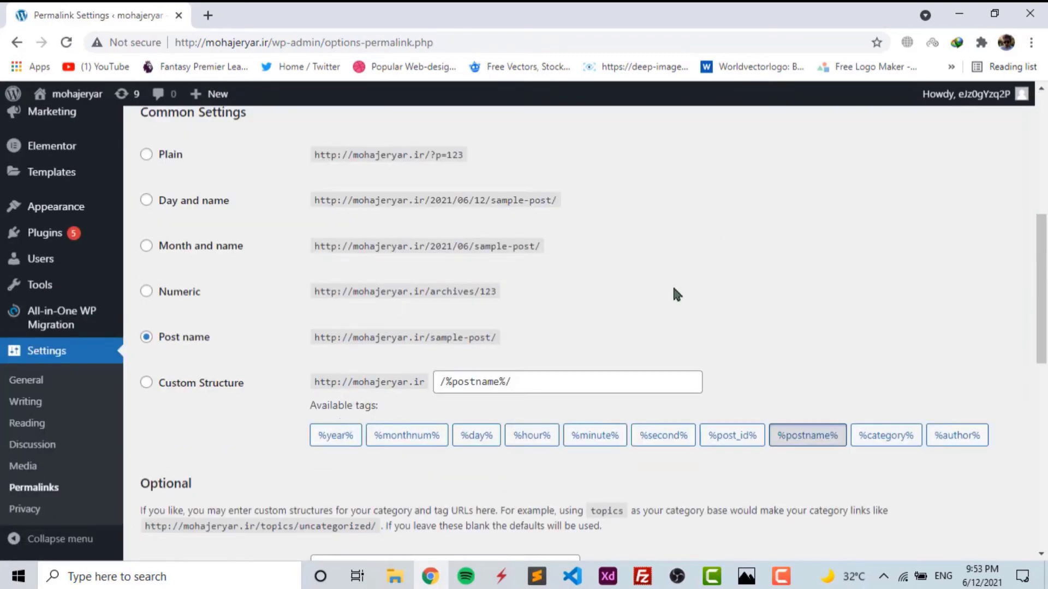
{"action": "key", "text": "Home"}
{"action": "key", "text": "End"}
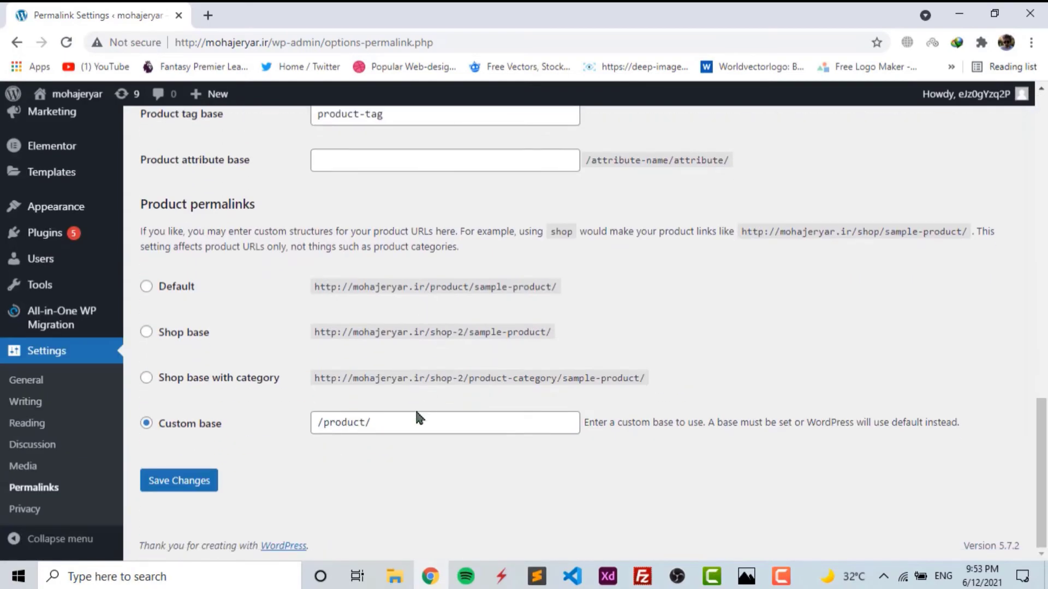
{"action": "left_click", "coordinate": [197, 483]}
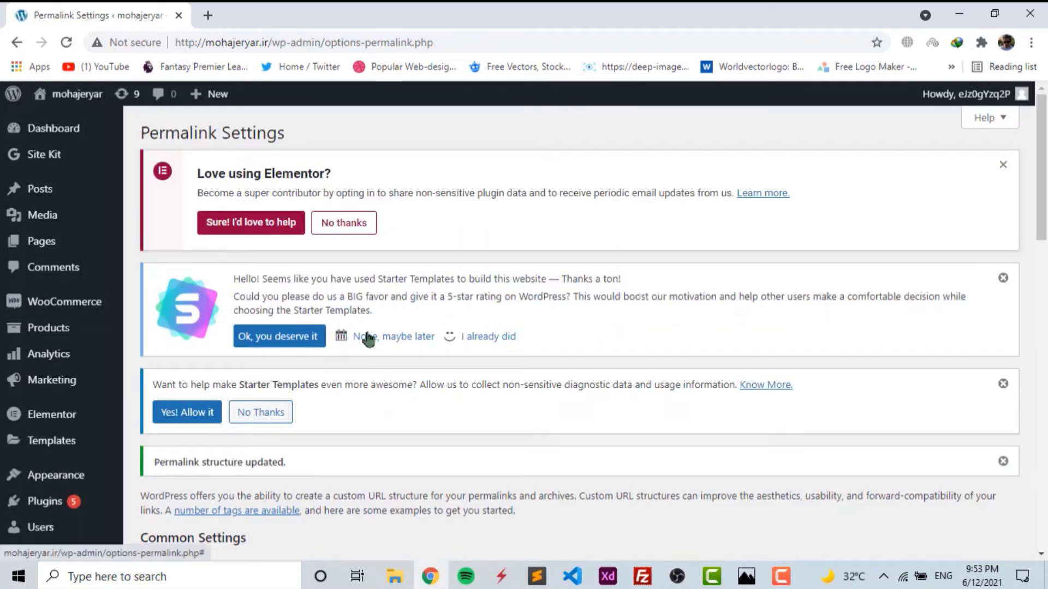
{"action": "mouse_move", "coordinate": [77, 94]}
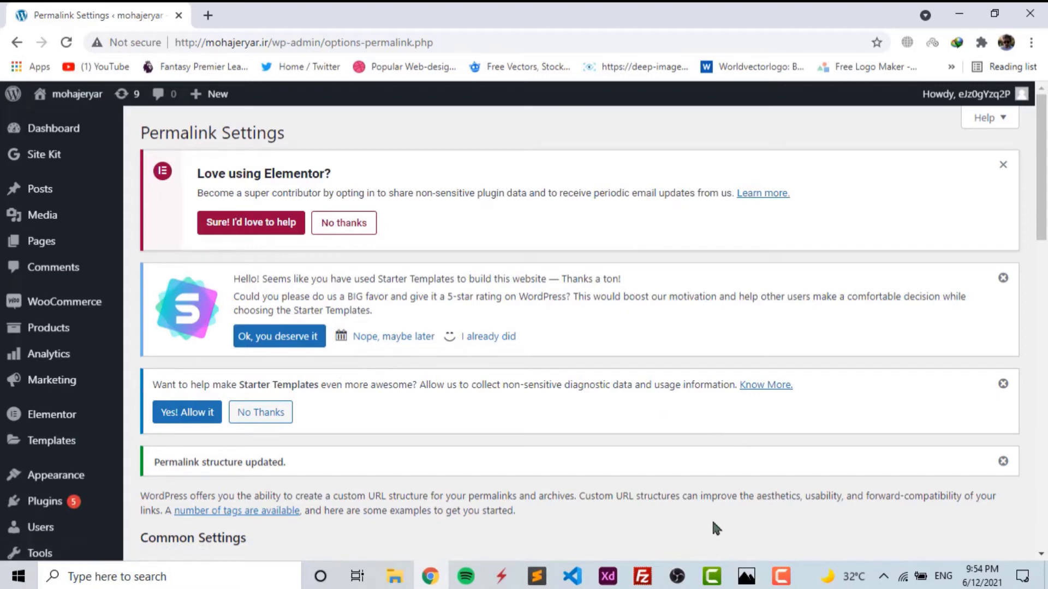
- Switch to FileZilla and open the wordpress folder inside public_html on the server
{"action": "left_click", "coordinate": [643, 577]}
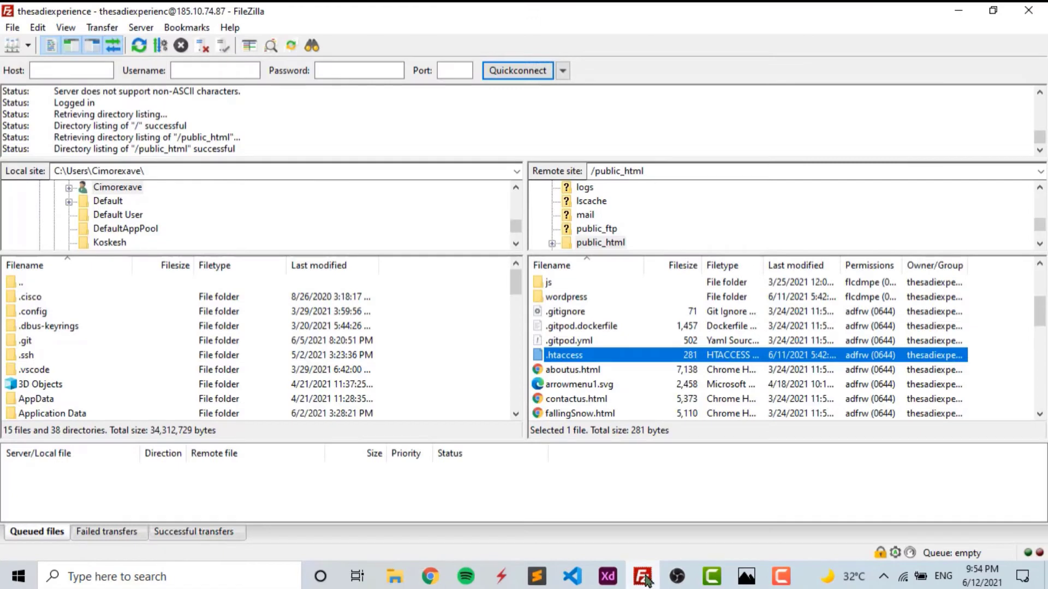
{"action": "scroll", "coordinate": [623, 380], "scroll_direction": "up", "scroll_amount": 3}
{"action": "scroll", "coordinate": [624, 380], "scroll_direction": "down", "scroll_amount": 12}
{"action": "scroll", "coordinate": [606, 361], "scroll_direction": "up", "scroll_amount": 6}
{"action": "scroll", "coordinate": [605, 359], "scroll_direction": "down", "scroll_amount": 2}
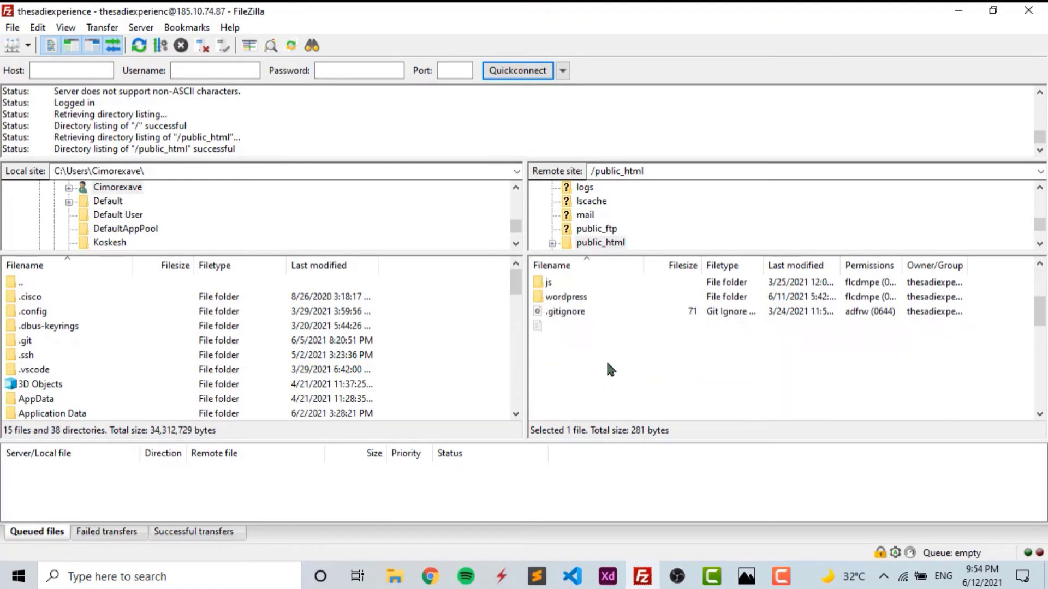
{"action": "double_click", "coordinate": [590, 296]}
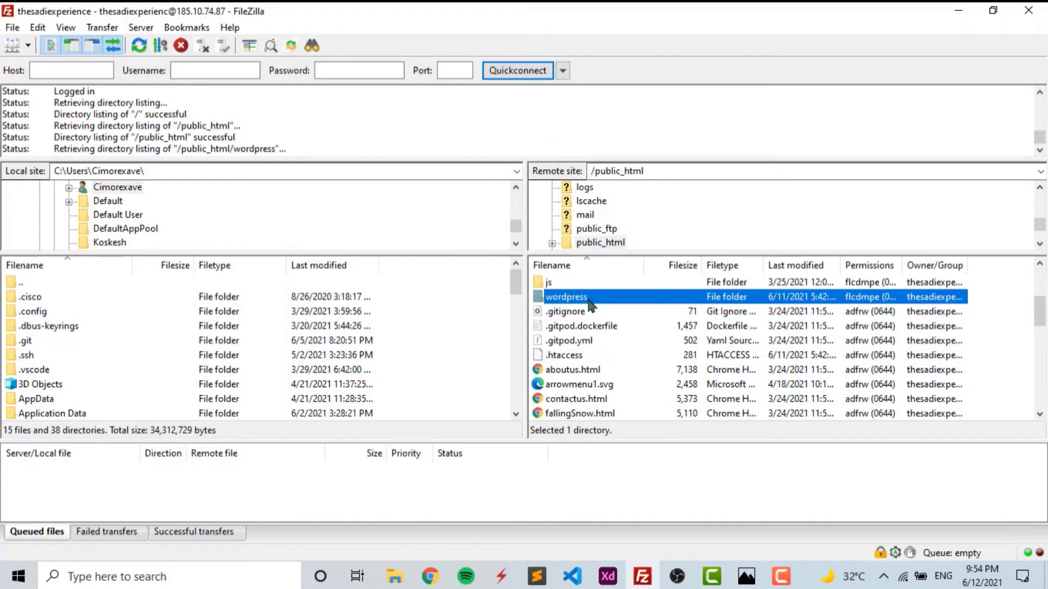
- Apply file permissions 755 to the wp-admin folder, recursing into subdirectories and applying to directories only
{"action": "left_click", "coordinate": [595, 328]}
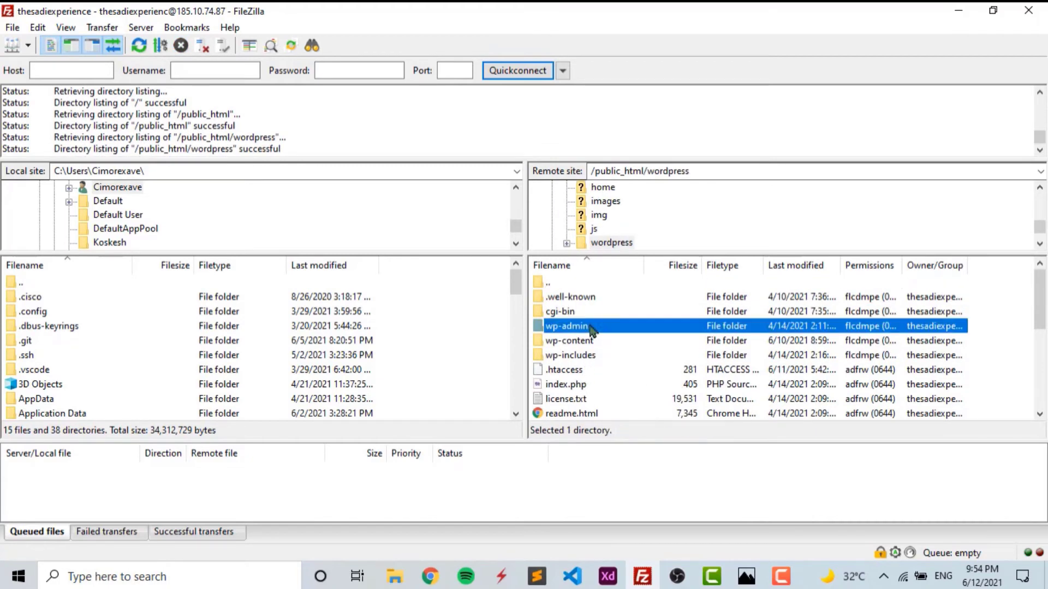
{"action": "left_click", "coordinate": [596, 356]}
{"action": "right_click", "coordinate": [589, 328]}
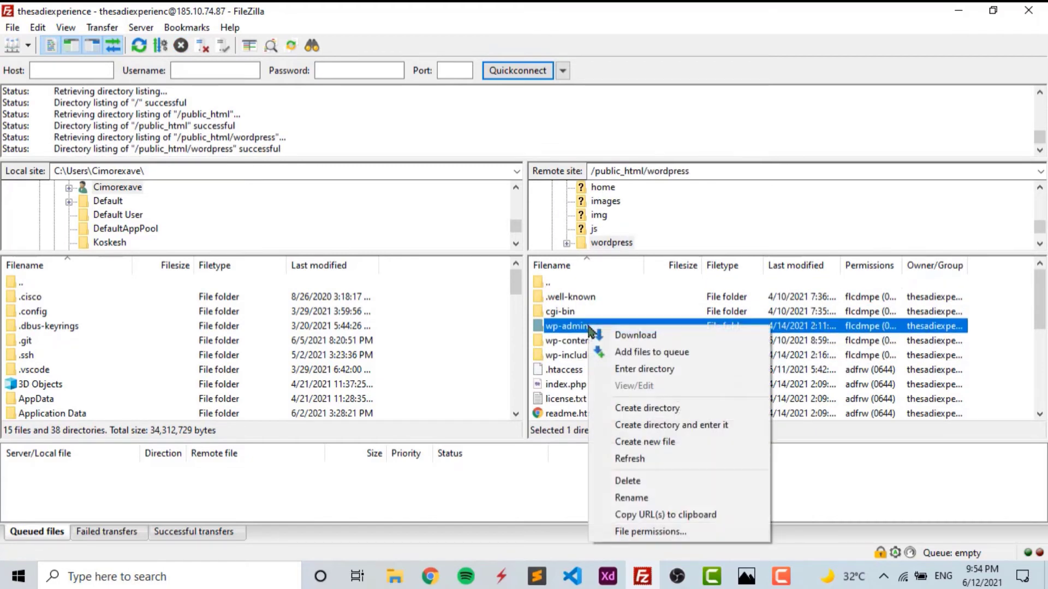
{"action": "left_click", "coordinate": [644, 531]}
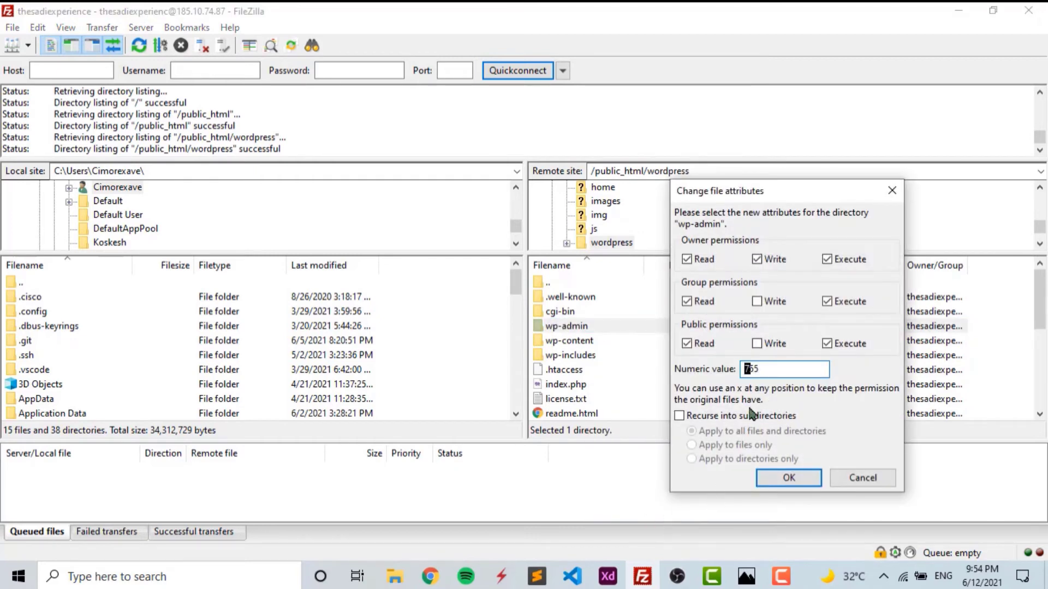
{"action": "double_click", "coordinate": [751, 369]}
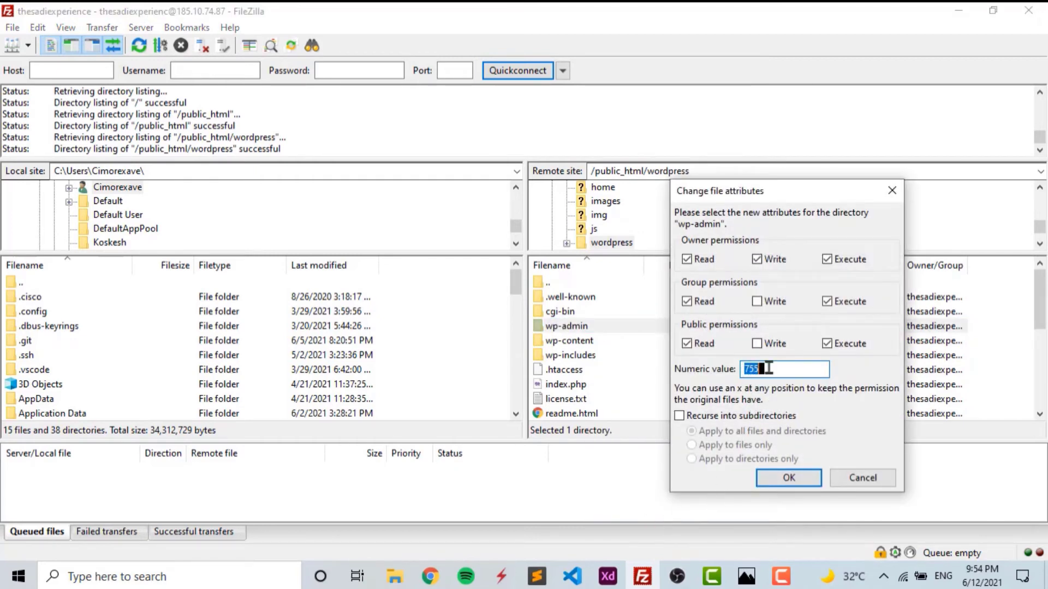
{"action": "left_click", "coordinate": [680, 417]}
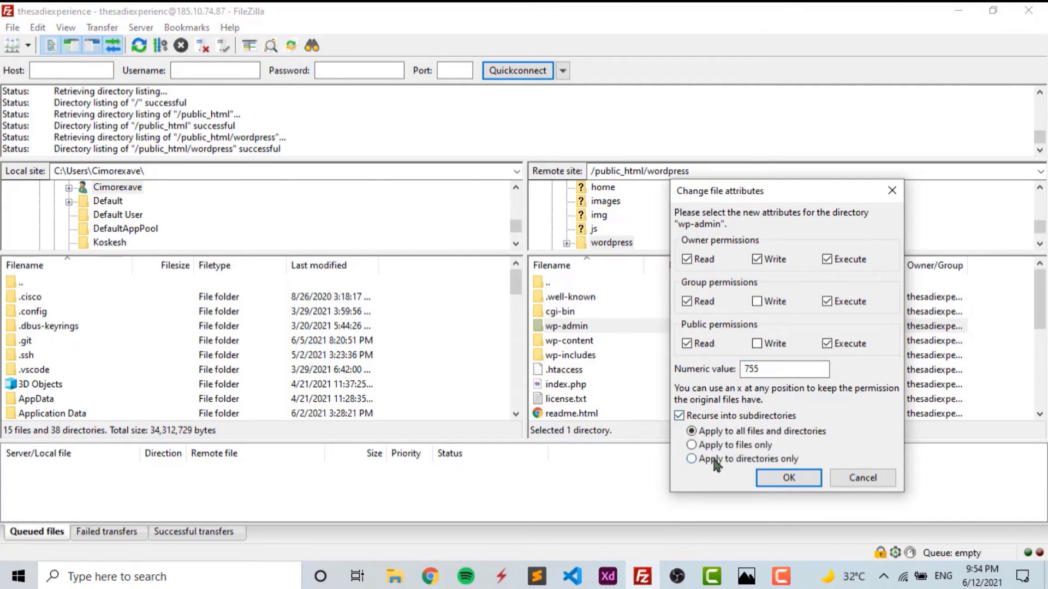
{"action": "left_click", "coordinate": [692, 458]}
{"action": "left_click", "coordinate": [776, 479]}
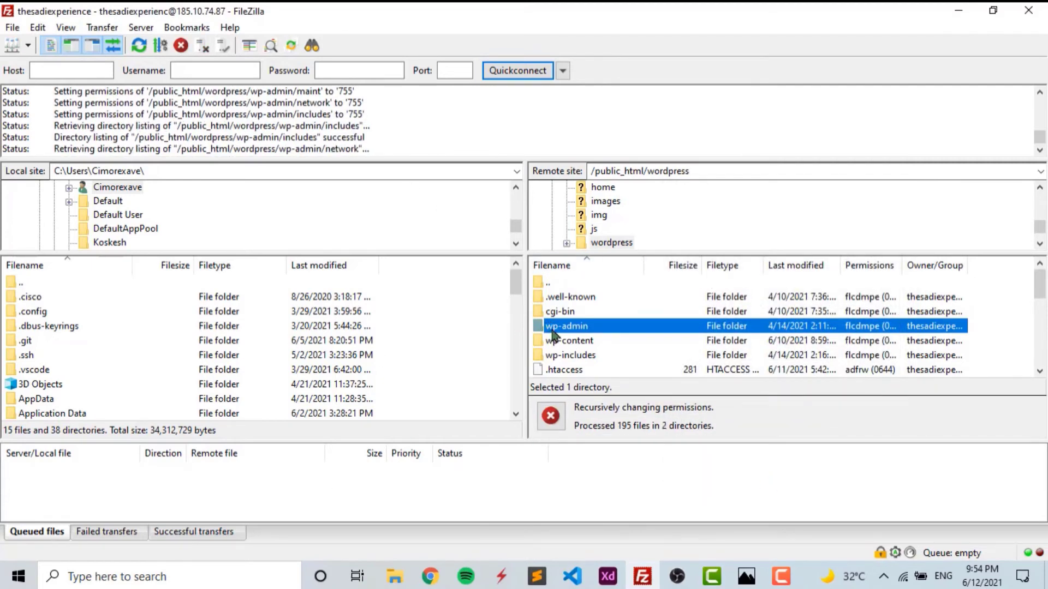
{"action": "left_click", "coordinate": [577, 343]}
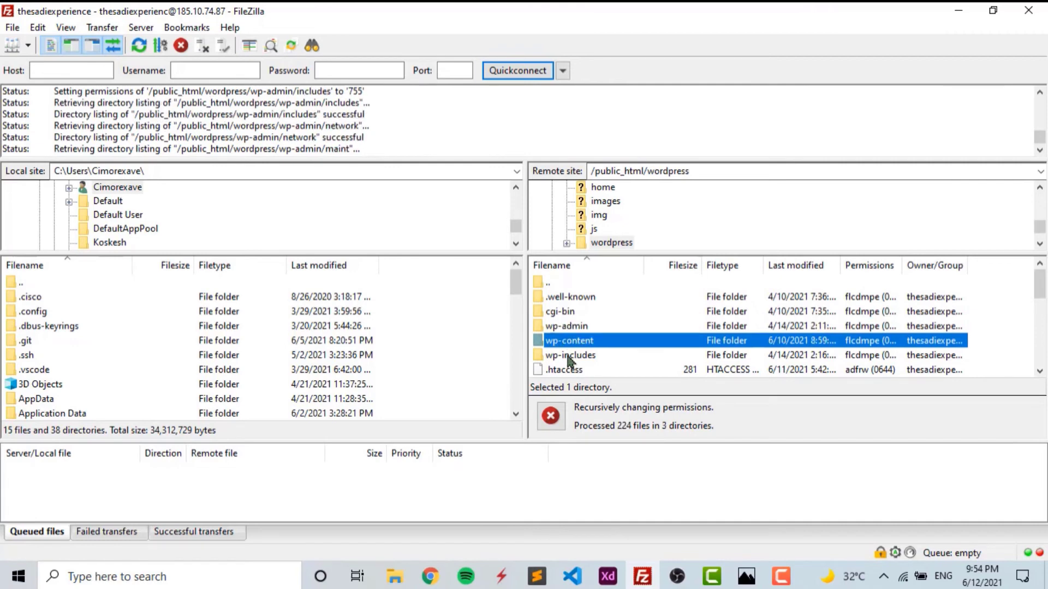
{"action": "left_click", "coordinate": [568, 358]}
{"action": "left_click", "coordinate": [560, 345]}
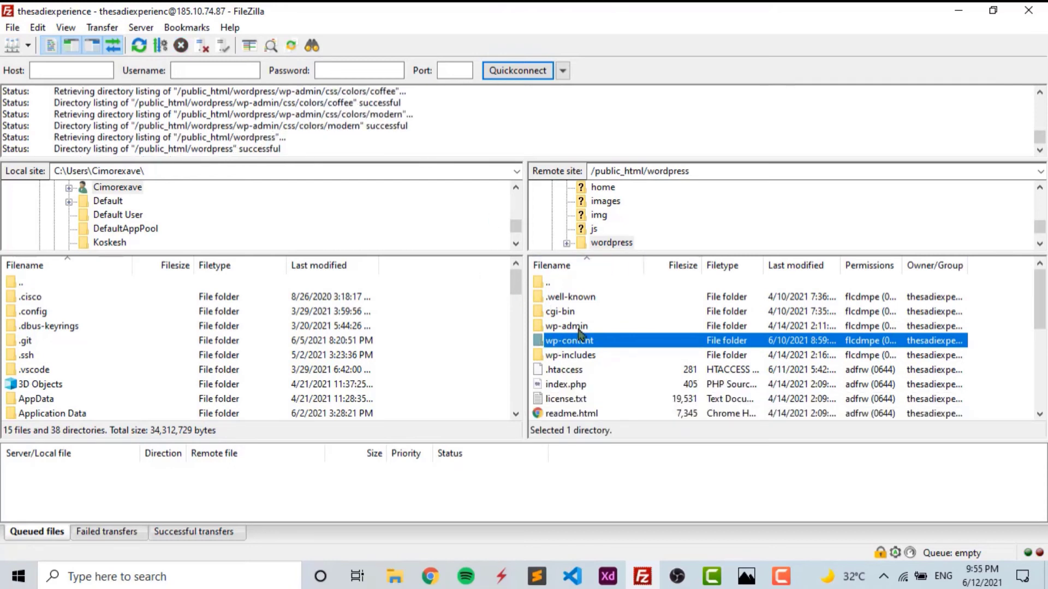
- Apply file permissions 644 to the wp-admin folder, recursing into subdirectories and applying to files only
{"action": "left_click", "coordinate": [575, 329]}
{"action": "right_click", "coordinate": [575, 329]}
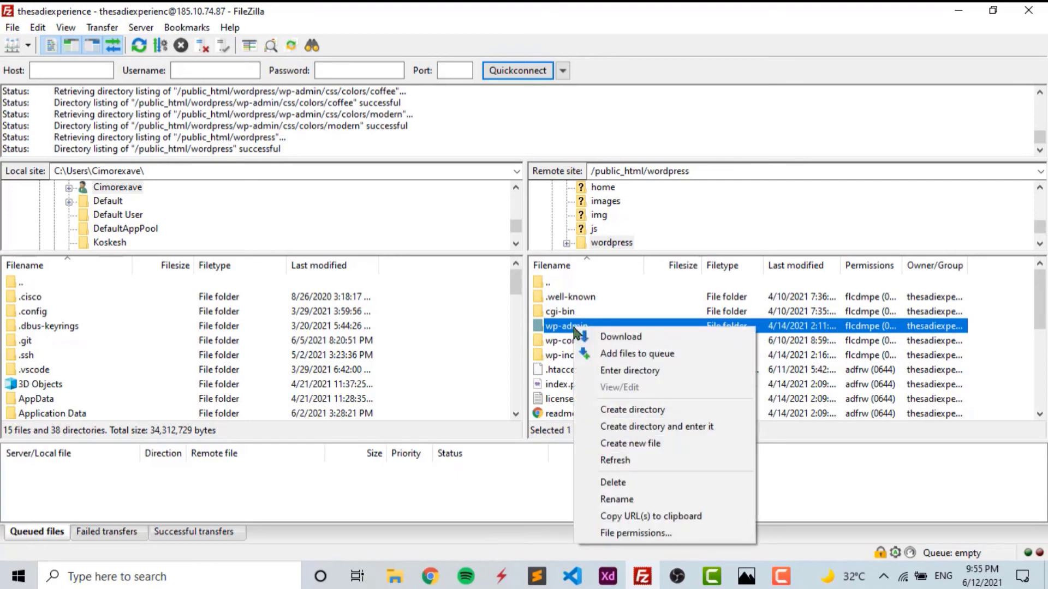
{"action": "left_click", "coordinate": [649, 538]}
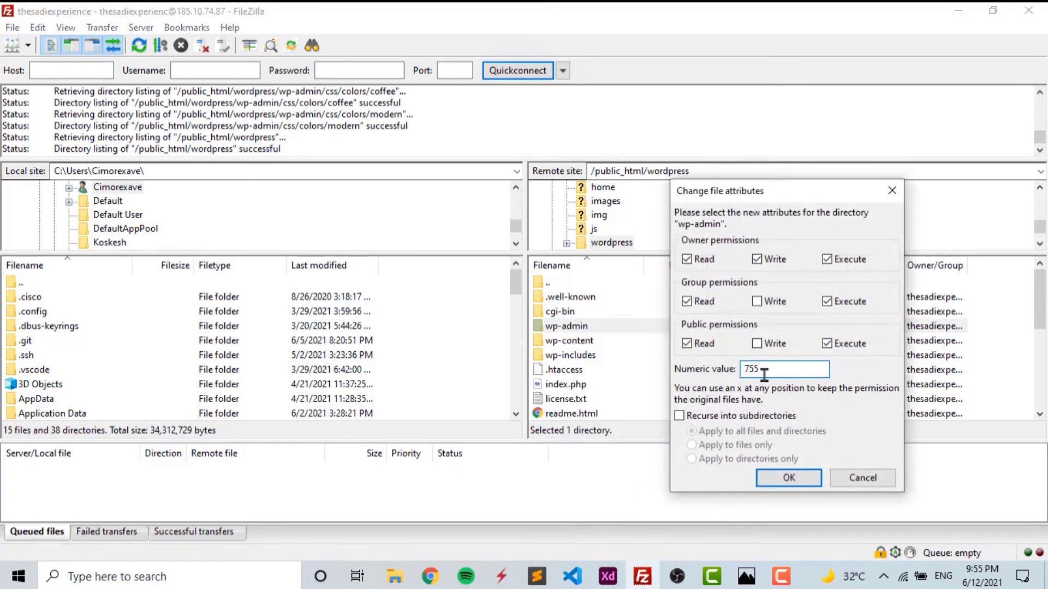
{"action": "mouse_move", "coordinate": [767, 369]}
{"action": "left_mouse_down"}
{"action": "mouse_move", "coordinate": [750, 368]}
{"action": "mouse_move", "coordinate": [771, 368]}
{"action": "left_mouse_up"}
{"action": "type", "text": "641"}
{"action": "key", "text": "BackSpace"}
{"action": "type", "text": "4"}
{"action": "left_click", "coordinate": [720, 418]}
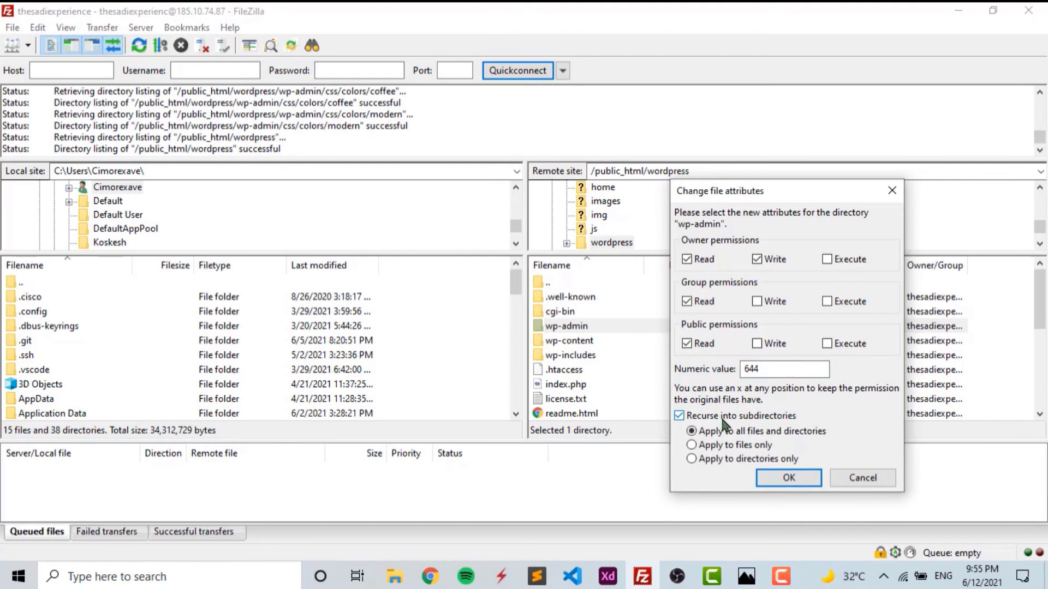
{"action": "left_click", "coordinate": [704, 445]}
{"action": "left_click", "coordinate": [790, 478]}
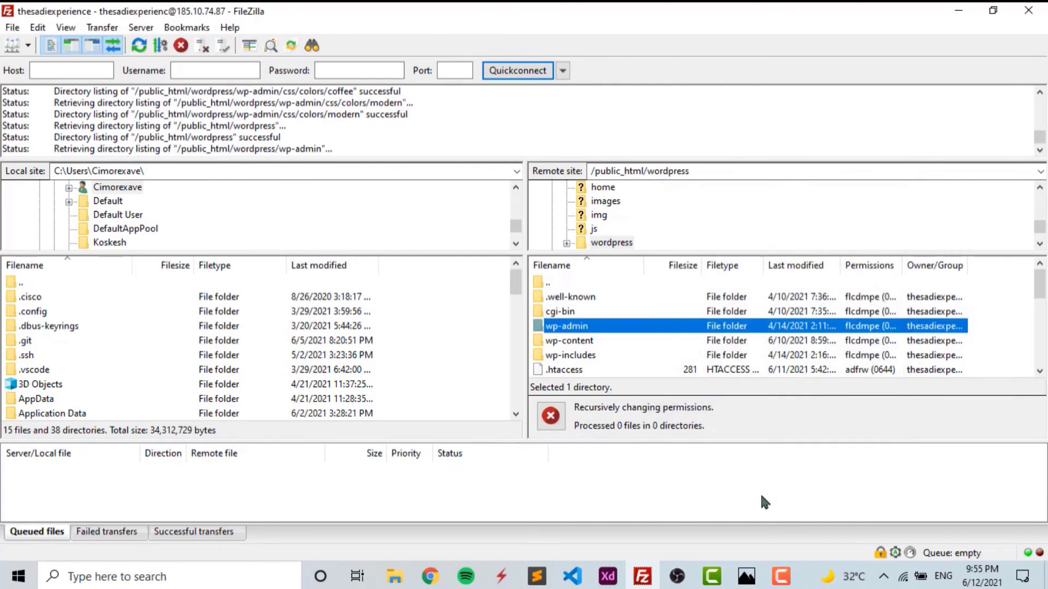